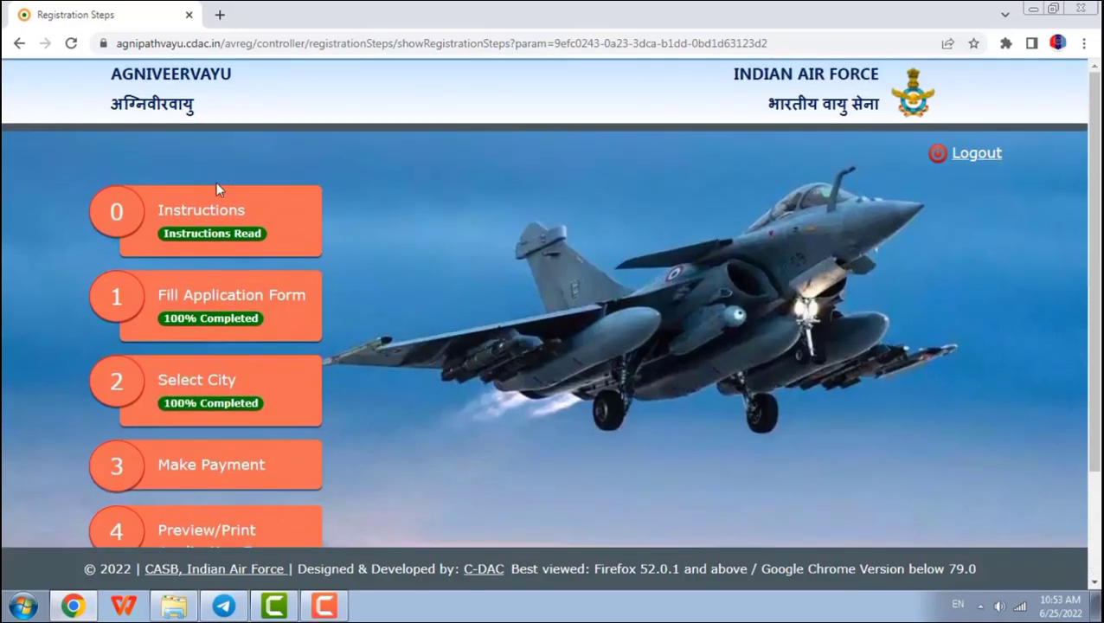
Scroll through the Registration Steps page and highlight the completed step names.
{"action": "scroll", "coordinate": [197, 259], "scroll_direction": "down", "scroll_amount": 1}
{"action": "scroll", "coordinate": [198, 322], "scroll_direction": "down", "scroll_amount": 1}
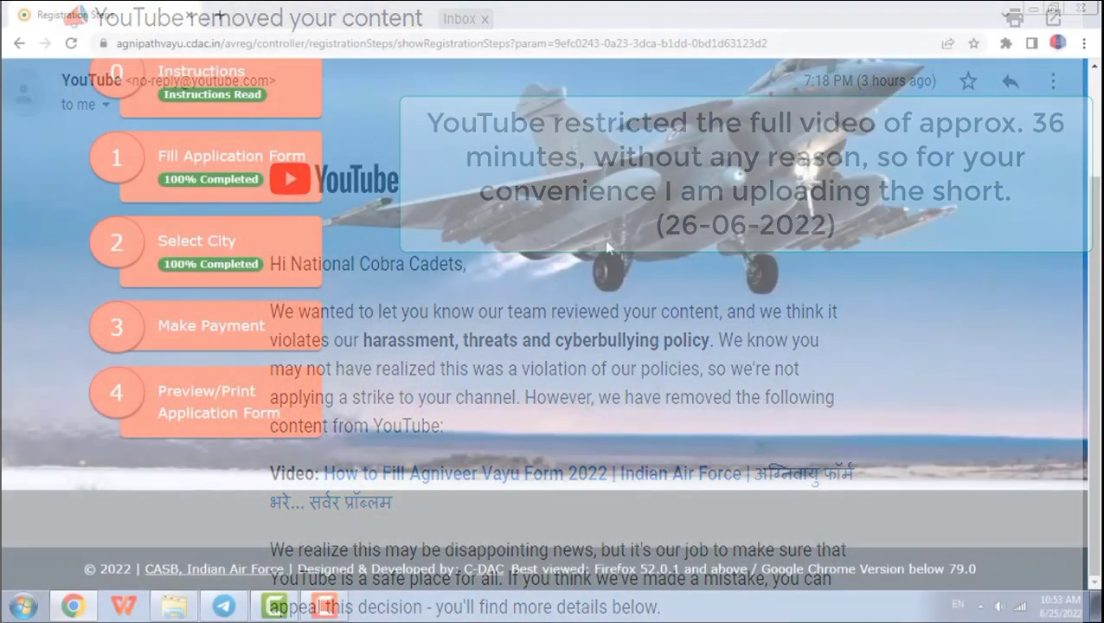
{"action": "scroll", "coordinate": [519, 216], "scroll_direction": "up", "scroll_amount": 2}
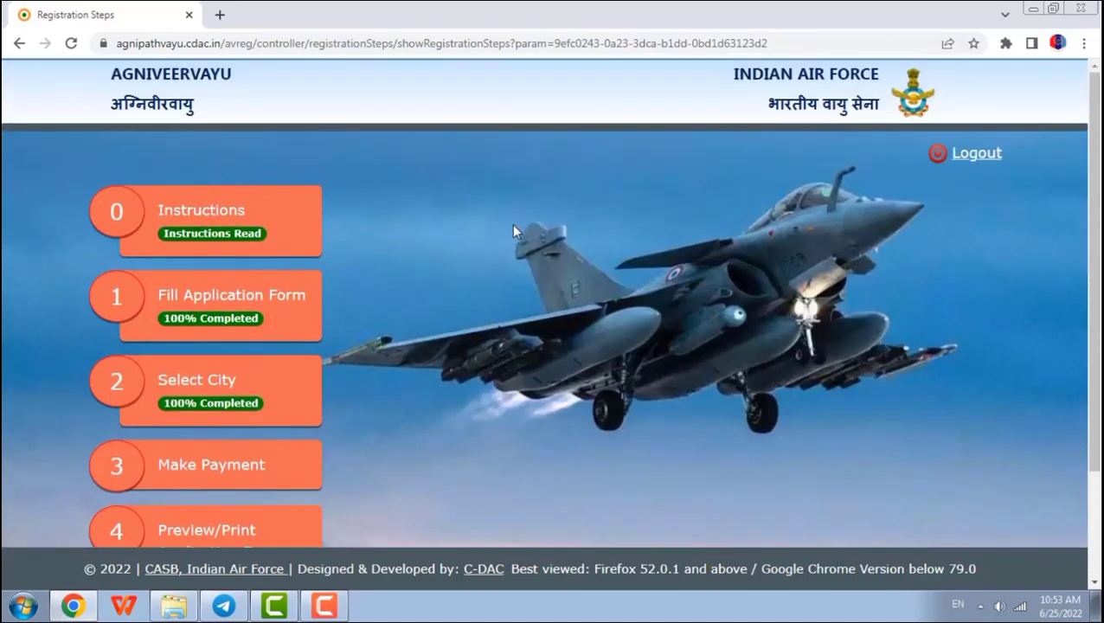
{"action": "scroll", "coordinate": [589, 199], "scroll_direction": "down", "scroll_amount": 2}
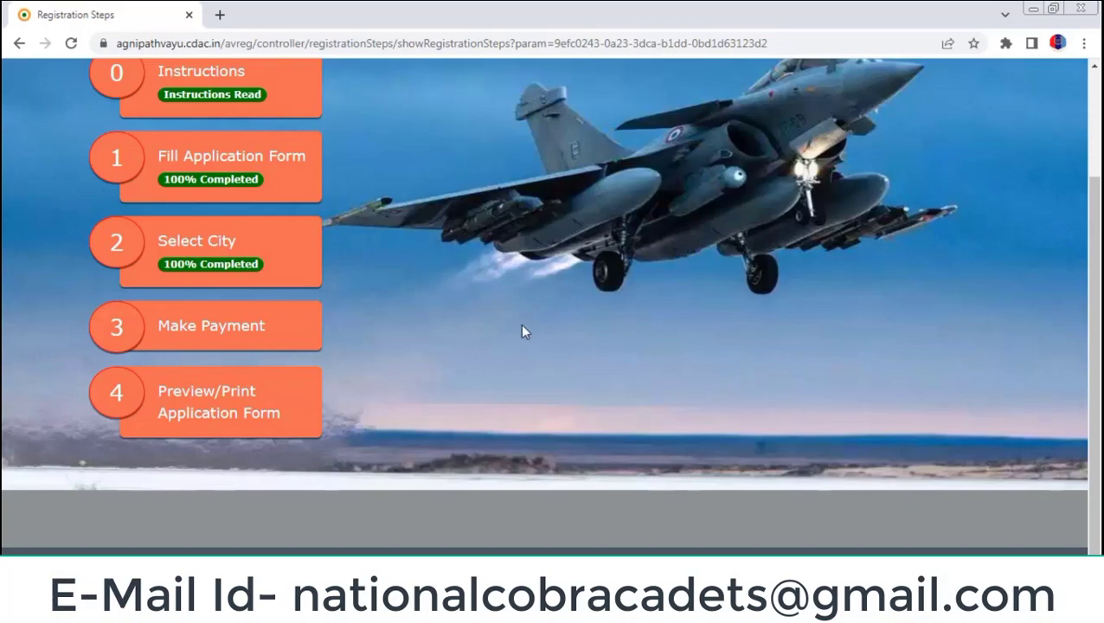
{"action": "scroll", "coordinate": [294, 277], "scroll_direction": "up", "scroll_amount": 2}
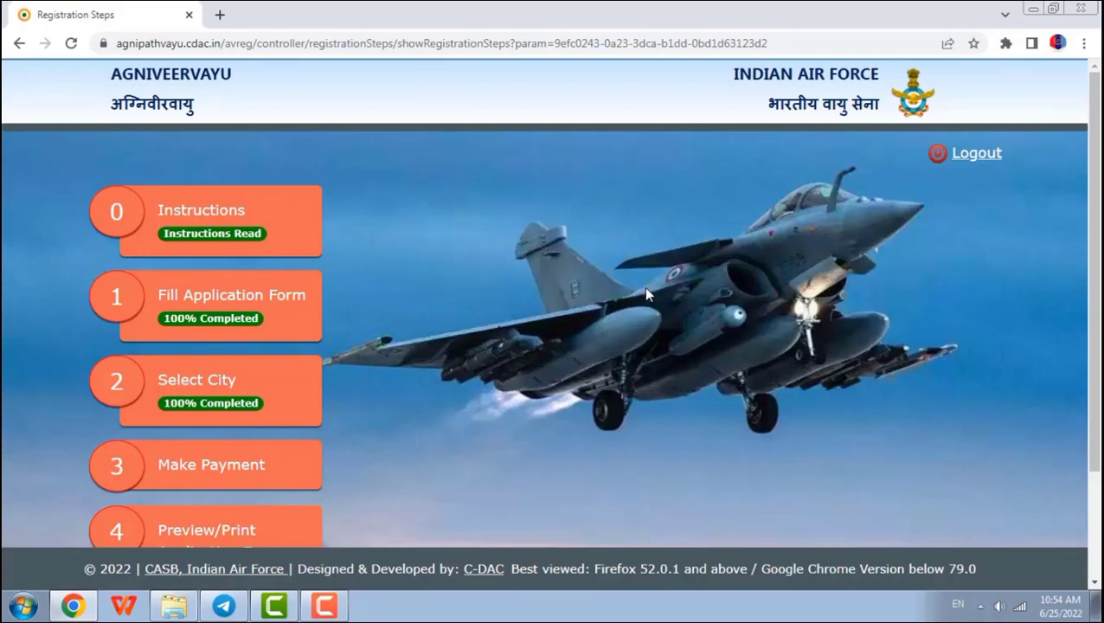
{"action": "scroll", "coordinate": [645, 294], "scroll_direction": "down", "scroll_amount": 1}
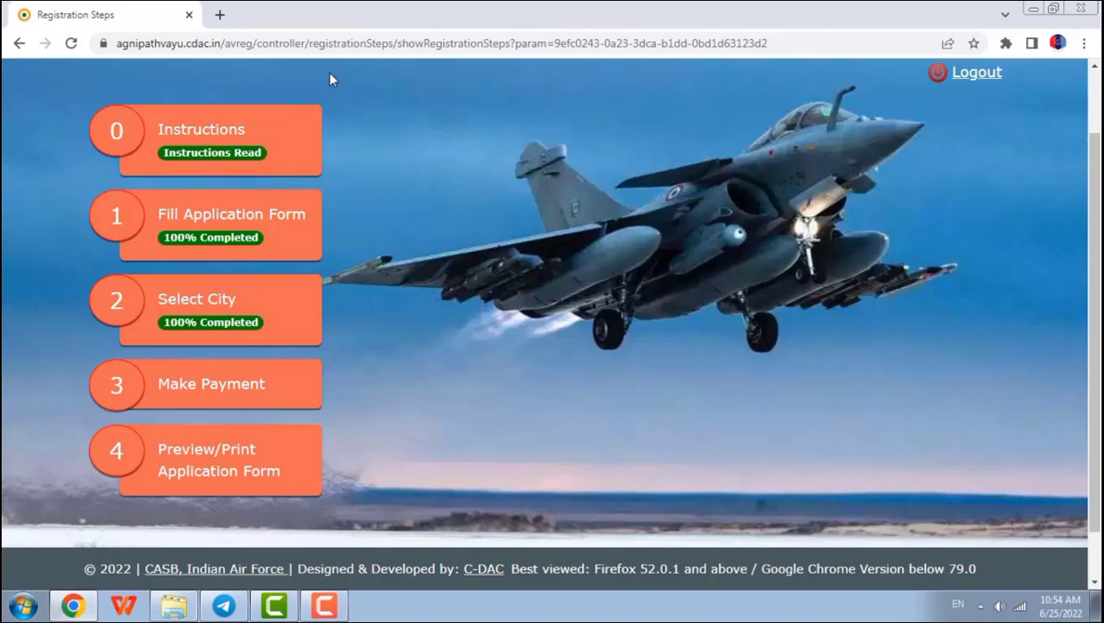
{"action": "left_click_drag", "start_coordinate": [330, 74], "coordinate": [363, 210]}
{"action": "left_click", "coordinate": [364, 205]}
In a new tab, go from the Agni Vayu site via Apply Online to the New User Sign Up form.
{"action": "left_click", "coordinate": [218, 16]}
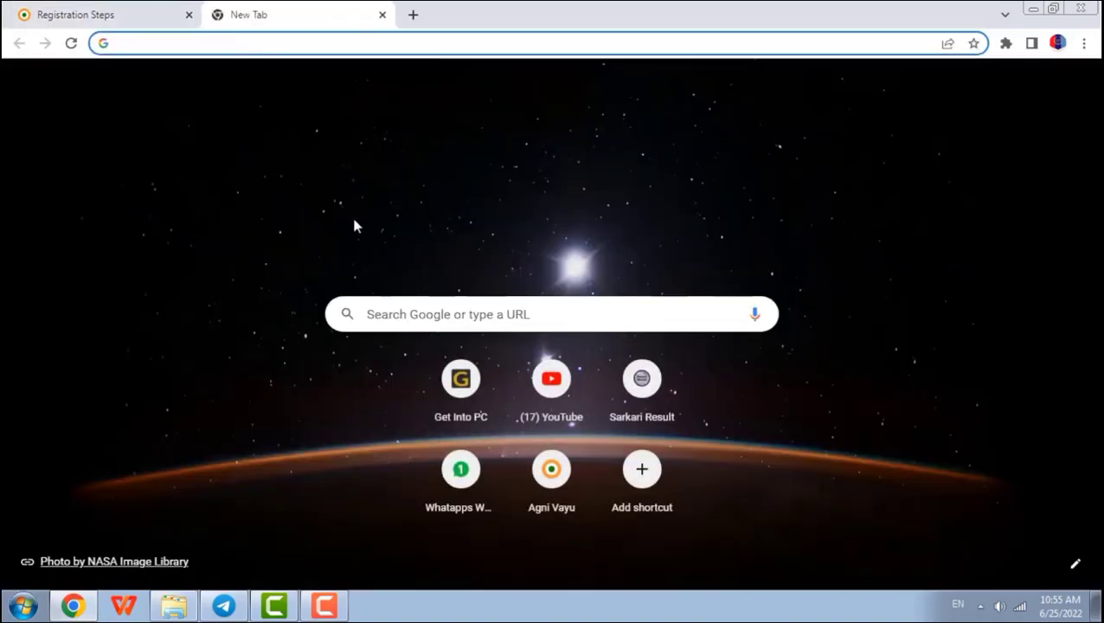
{"action": "left_click", "coordinate": [549, 467]}
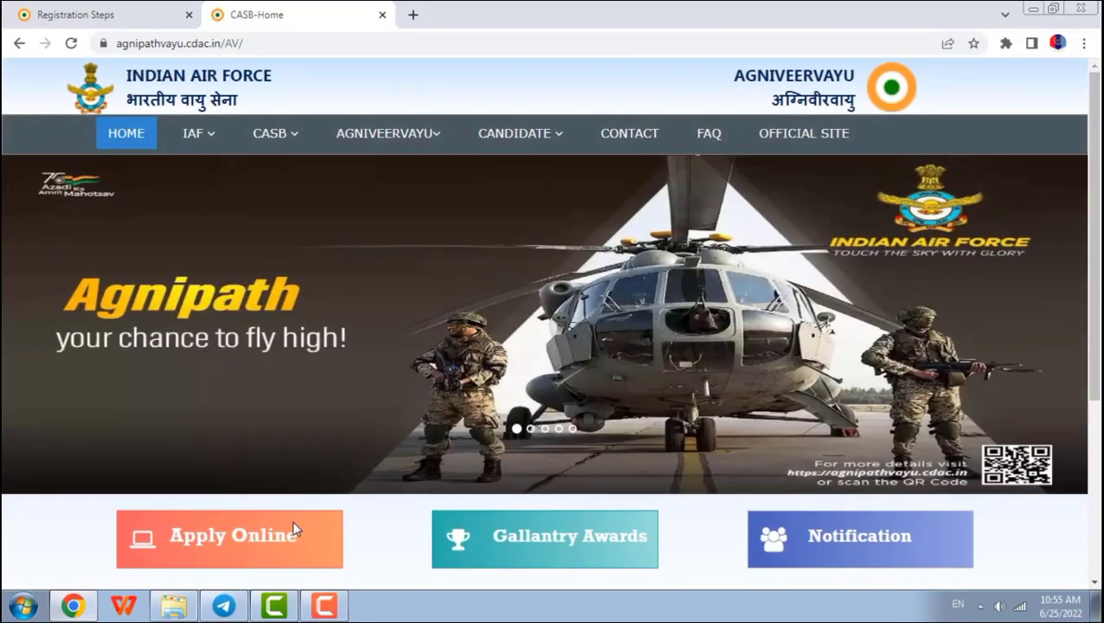
{"action": "scroll", "coordinate": [259, 493], "scroll_direction": "down", "scroll_amount": 2}
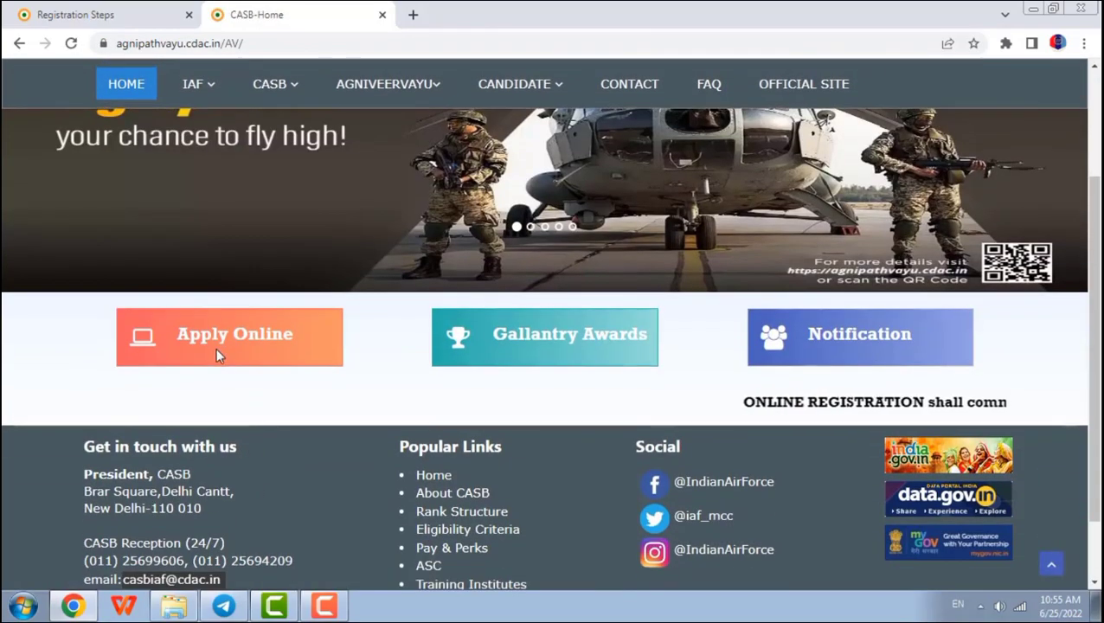
{"action": "left_click", "coordinate": [216, 347]}
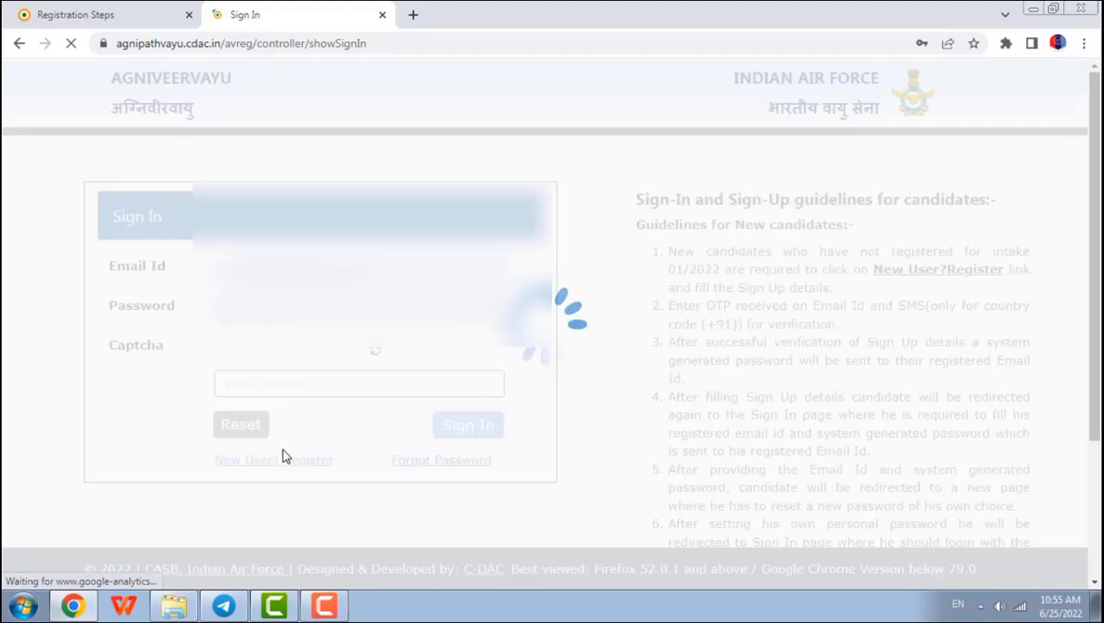
{"action": "left_click", "coordinate": [288, 463]}
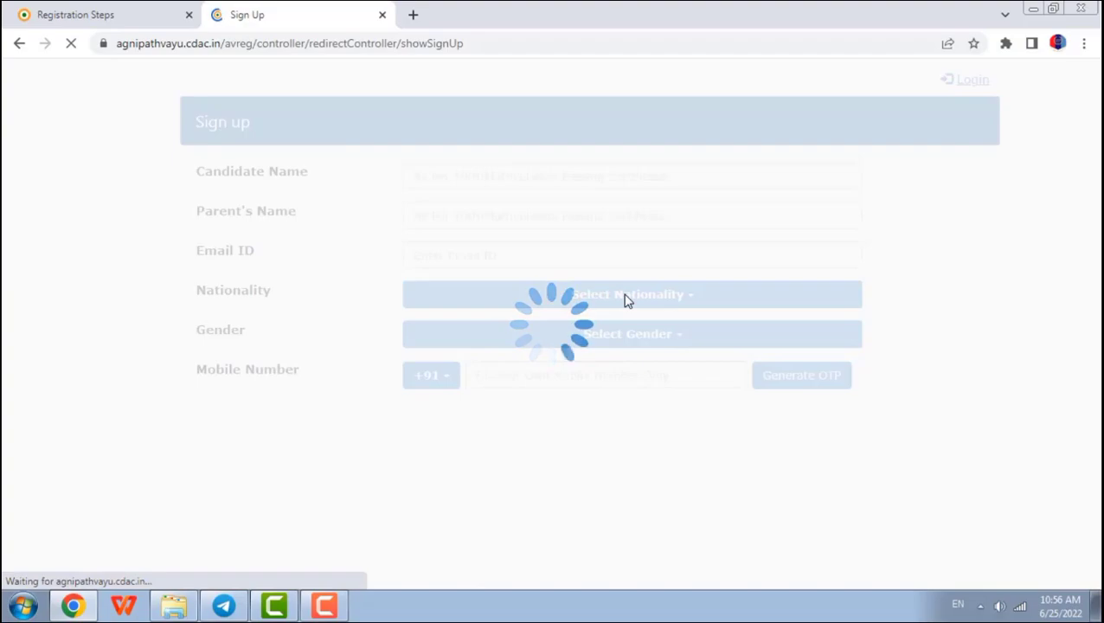
Set Nationality to Indian and Gender to Male on the Sign Up form.
{"action": "left_click", "coordinate": [627, 367]}
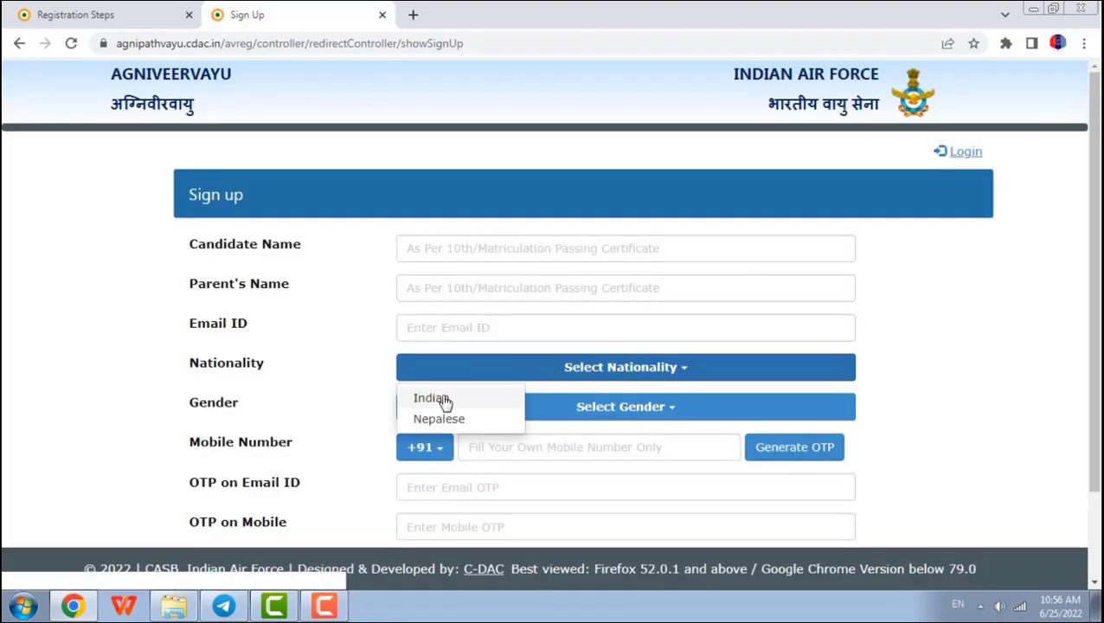
{"action": "left_click", "coordinate": [443, 403]}
{"action": "left_click", "coordinate": [625, 406]}
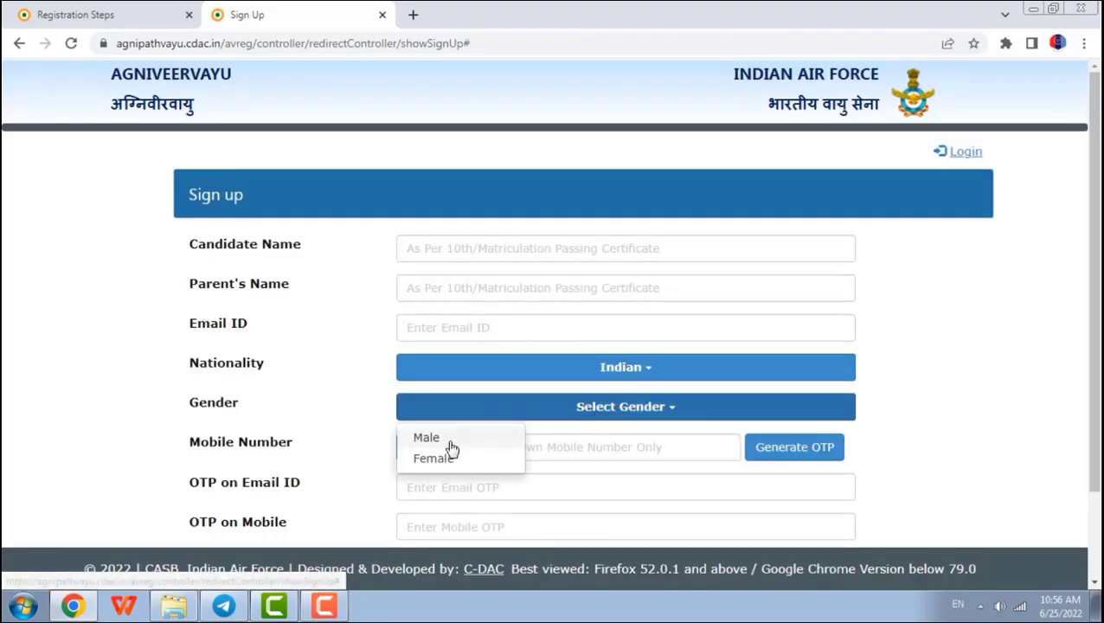
{"action": "left_click", "coordinate": [446, 438]}
Change Nationality to Nepalese, try Gender Female, and dismiss the male-only candidates alert.
{"action": "left_click", "coordinate": [619, 378]}
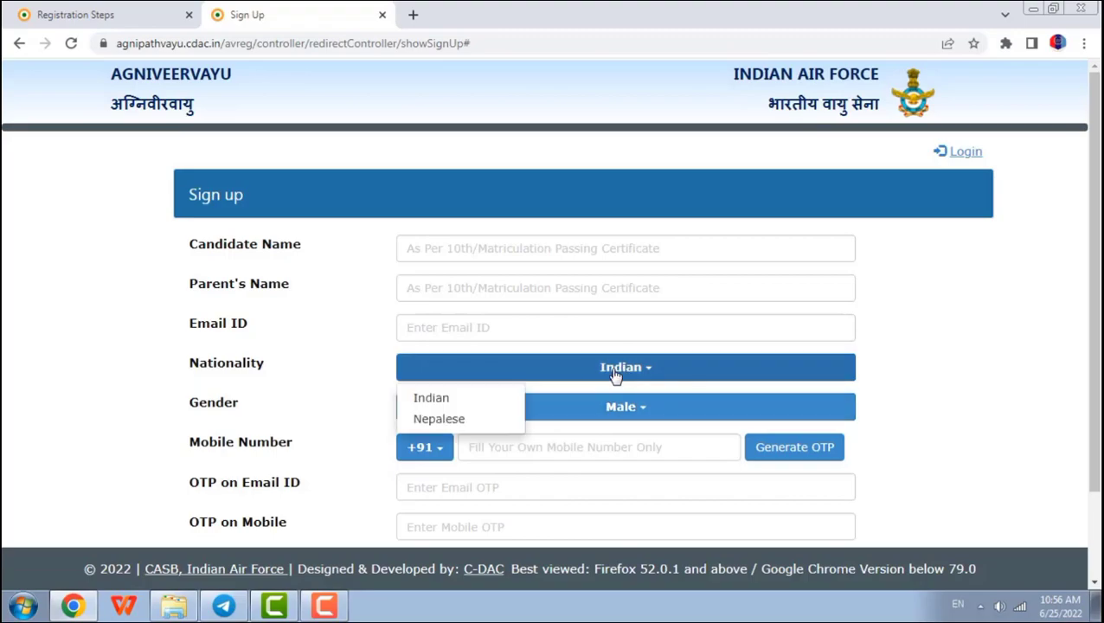
{"action": "left_click", "coordinate": [439, 420]}
{"action": "left_click", "coordinate": [571, 414]}
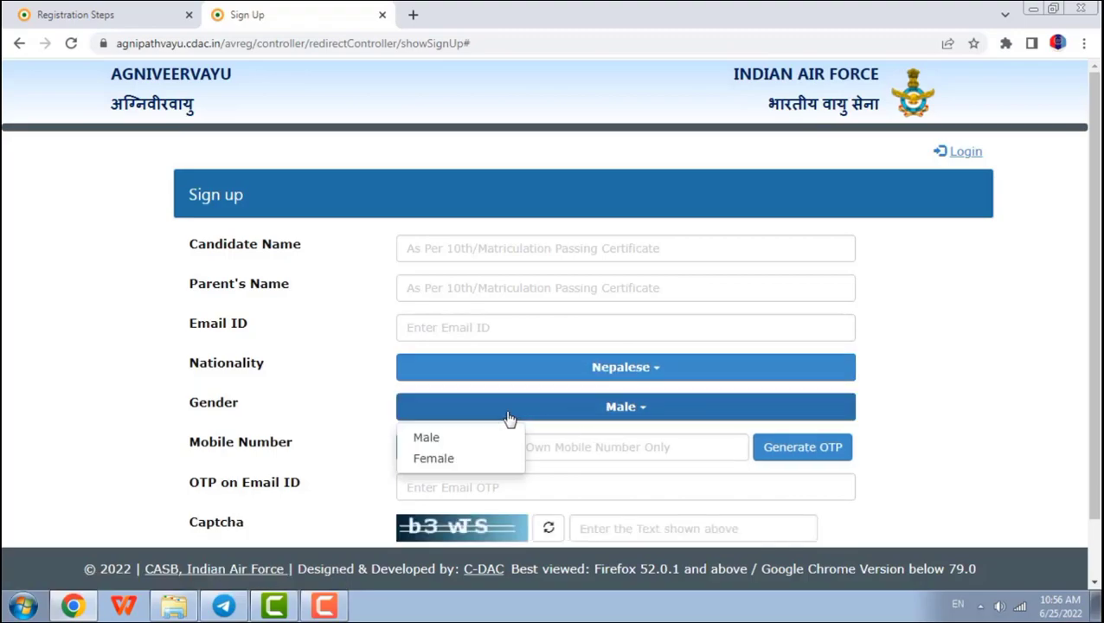
{"action": "left_click", "coordinate": [437, 456]}
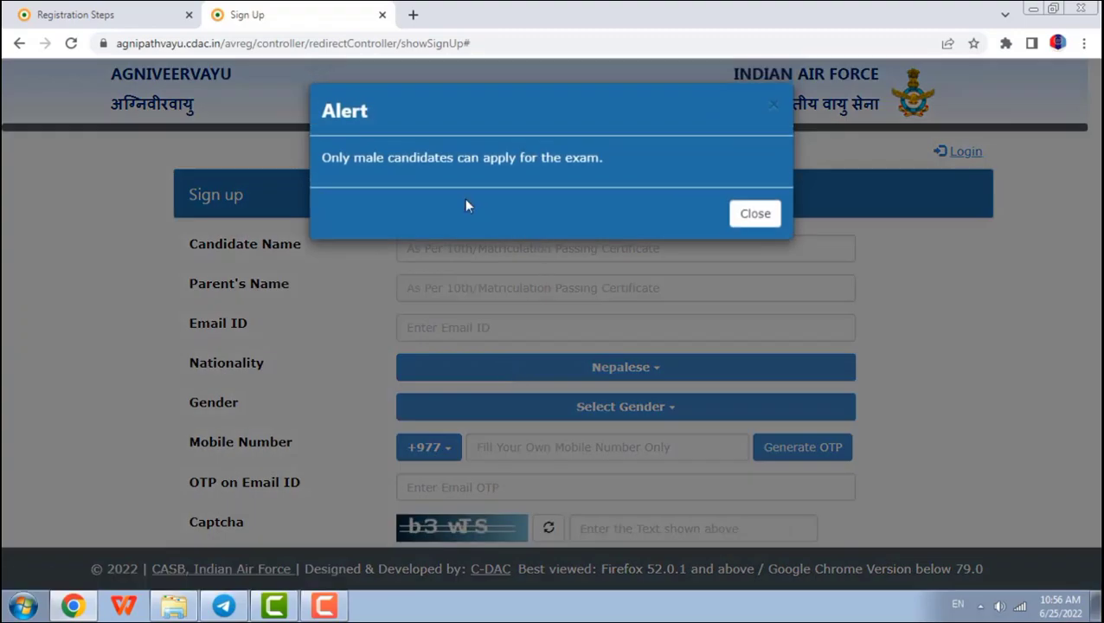
{"action": "left_click", "coordinate": [754, 214]}
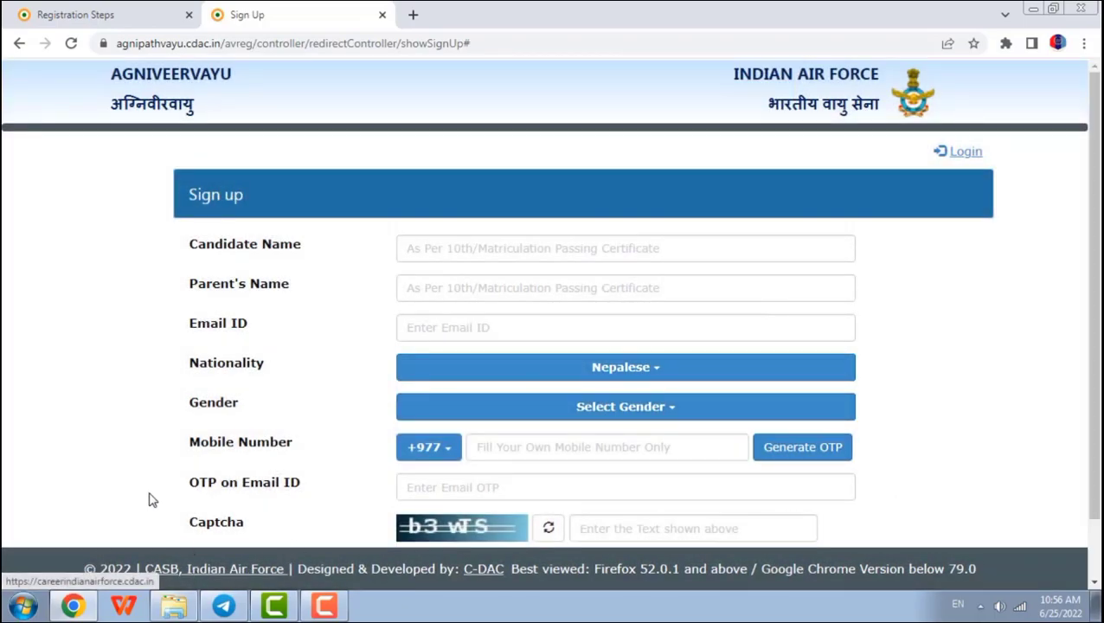
Highlight the supported browser note in the footer, then return to the Registration Steps tab.
{"action": "scroll", "coordinate": [151, 498], "scroll_direction": "down", "scroll_amount": 2}
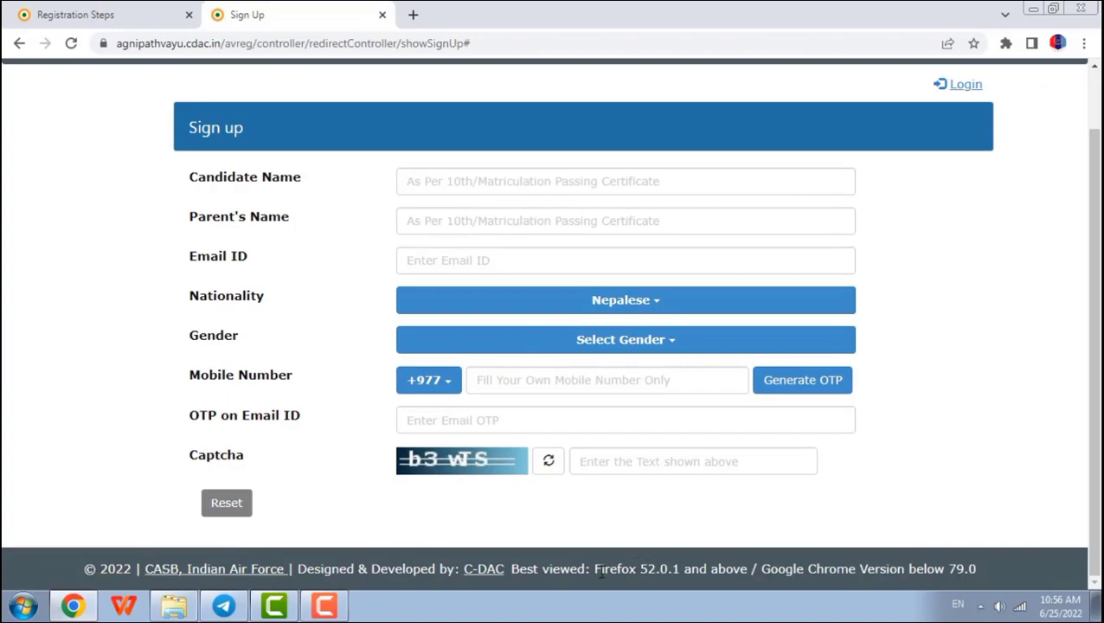
{"action": "left_click_drag", "start_coordinate": [596, 571], "coordinate": [692, 574]}
{"action": "left_click", "coordinate": [141, 9]}
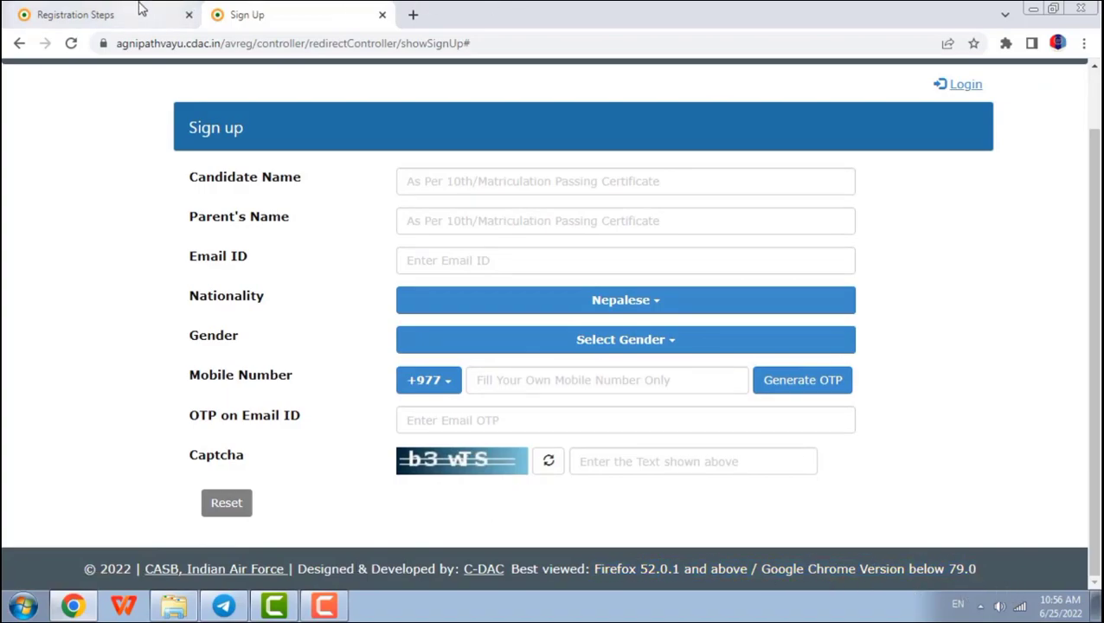
{"action": "left_click", "coordinate": [141, 9]}
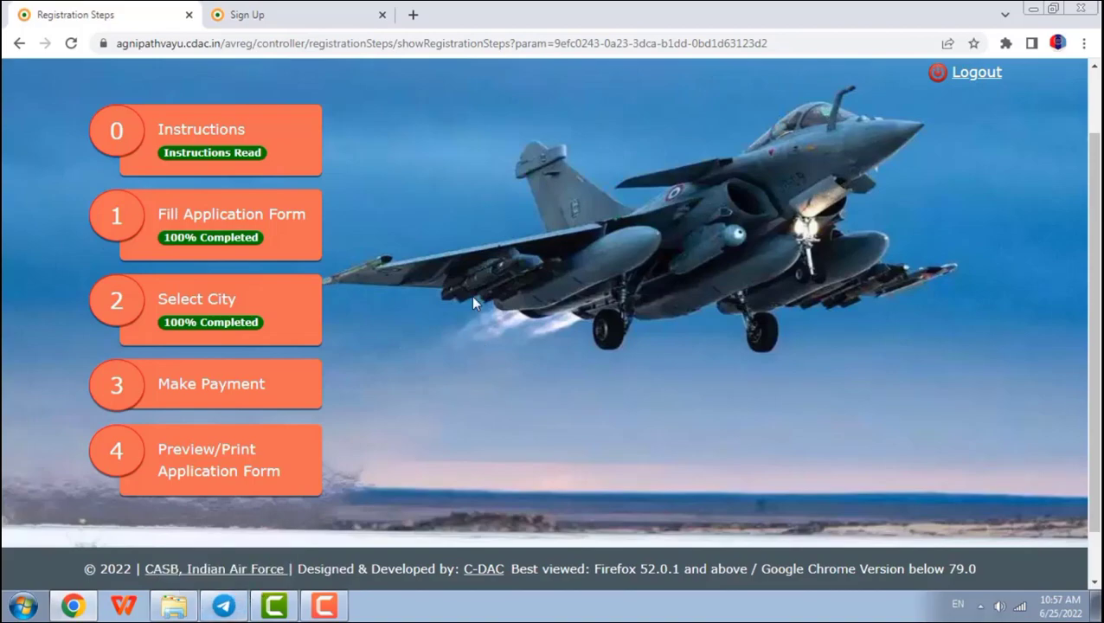
{"action": "left_click", "coordinate": [279, 15]}
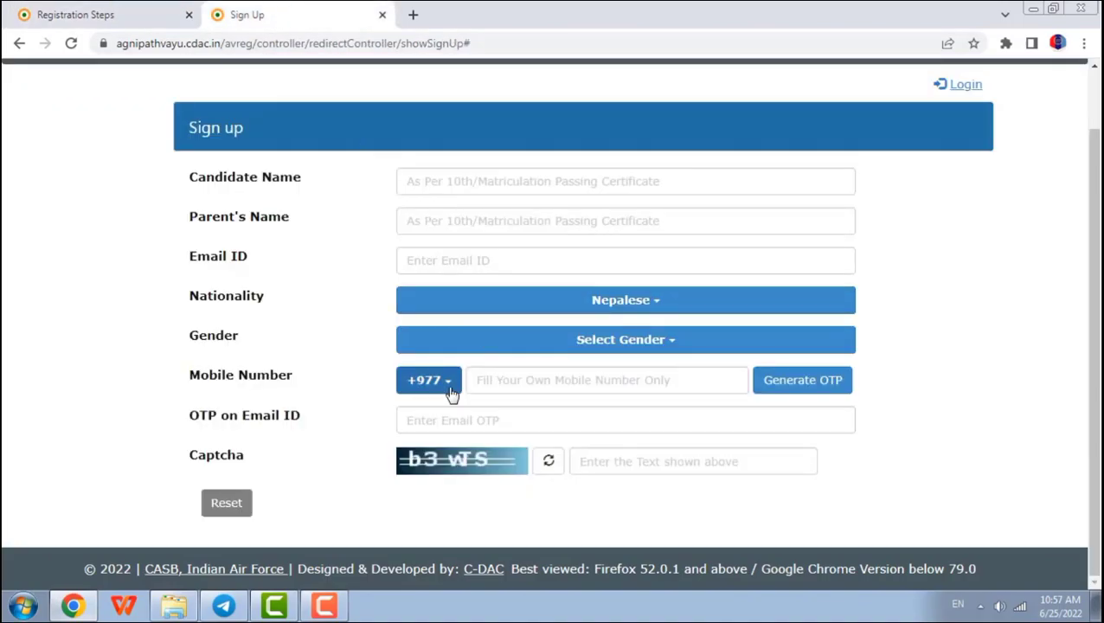
{"action": "left_click", "coordinate": [114, 12]}
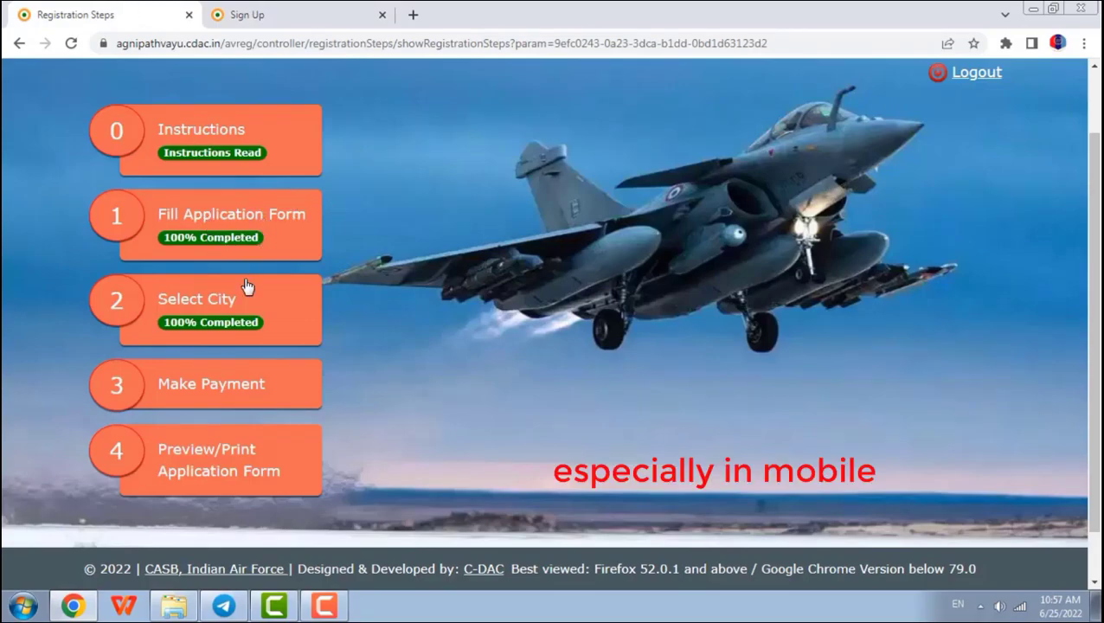
{"action": "scroll", "coordinate": [717, 251], "scroll_direction": "down", "scroll_amount": 1}
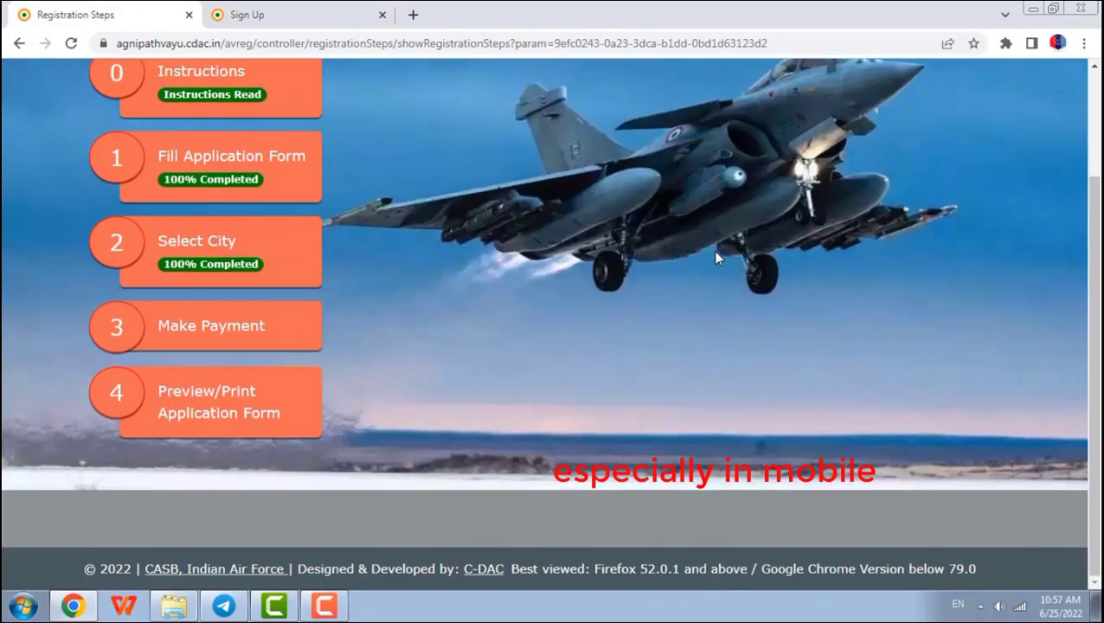
{"action": "scroll", "coordinate": [653, 251], "scroll_direction": "up", "scroll_amount": 2}
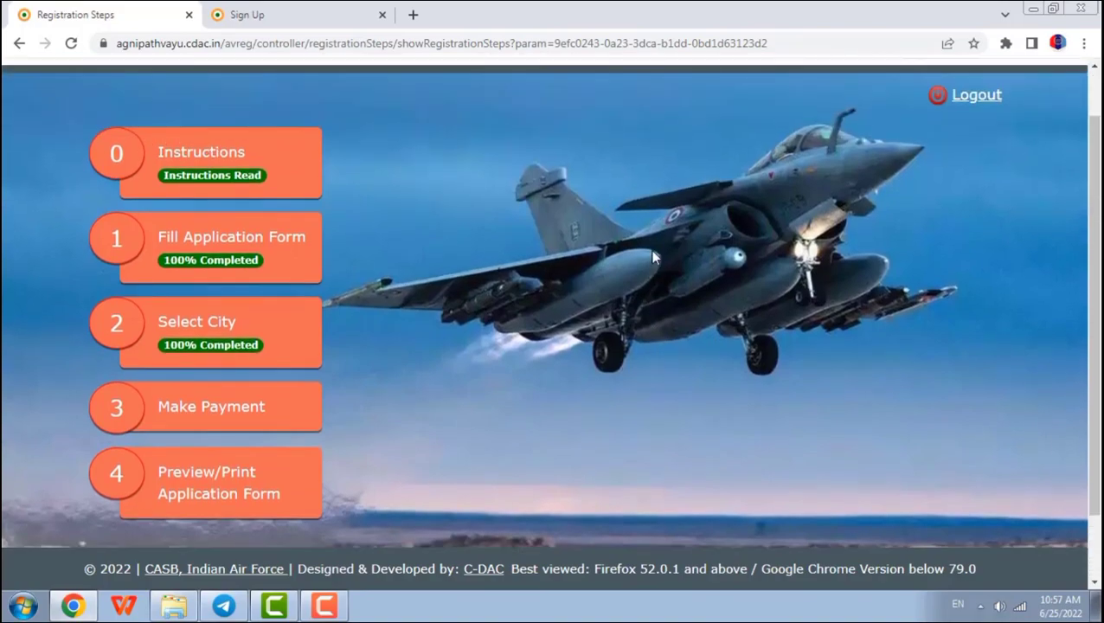